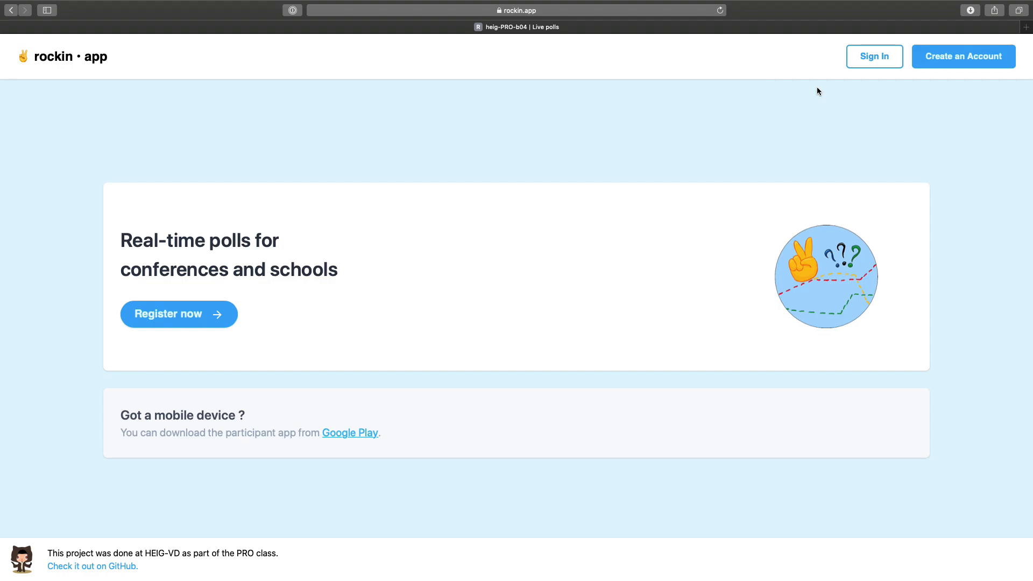
# Open the New account registration form from the home page header.
pyautogui.click(944, 60)
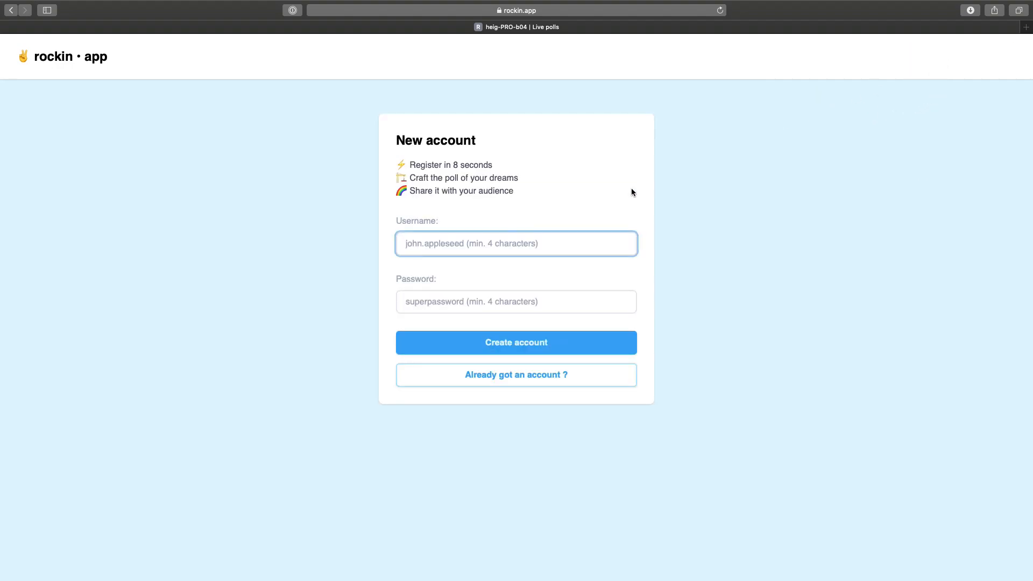
# Register and sign in to a new account with a chosen username and password.
pyautogui.write('e')
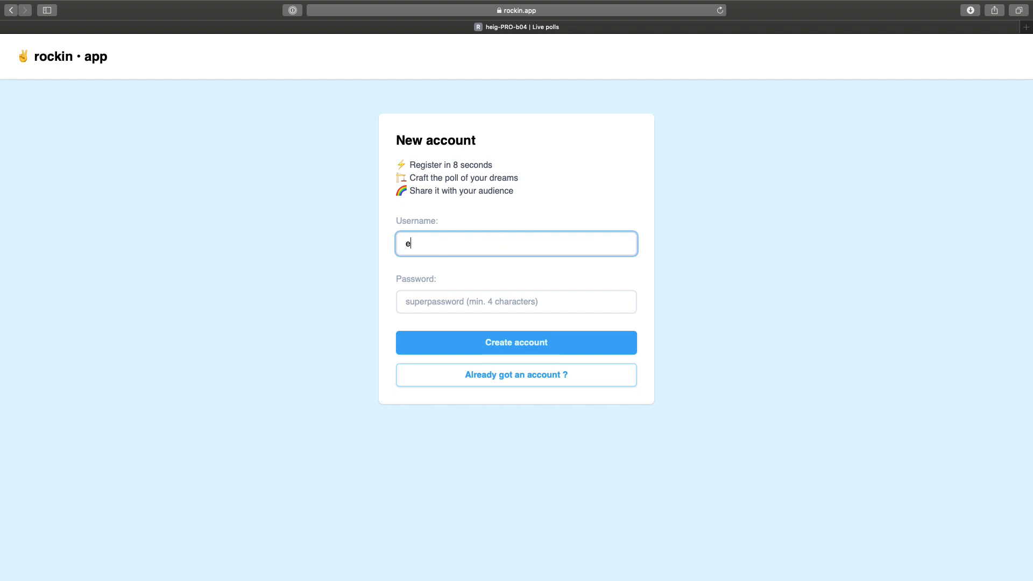
pyautogui.write('ternalblue')
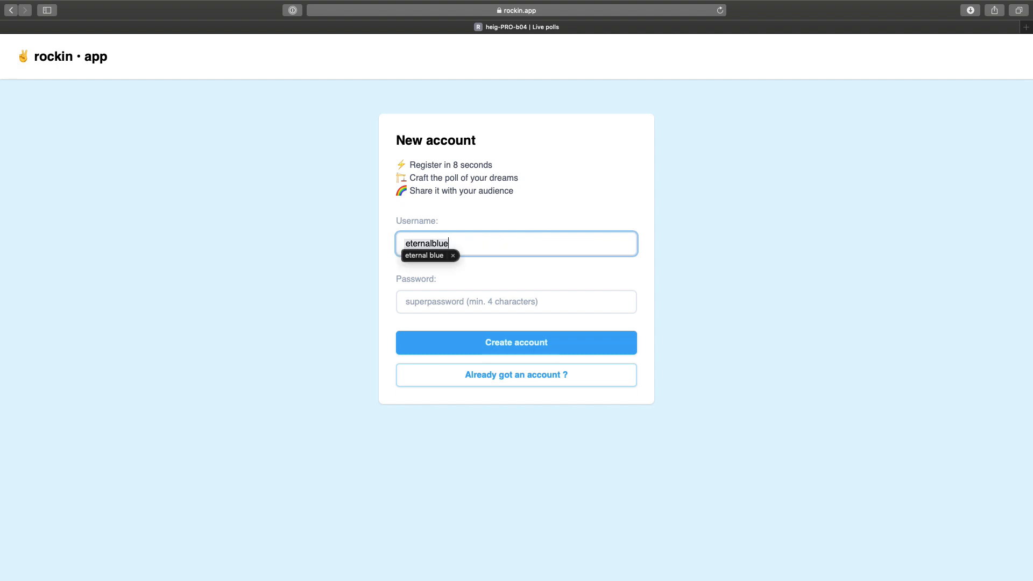
pyautogui.click(453, 256)
pyautogui.click(450, 302)
pyautogui.write('secret')
pyautogui.click(468, 349)
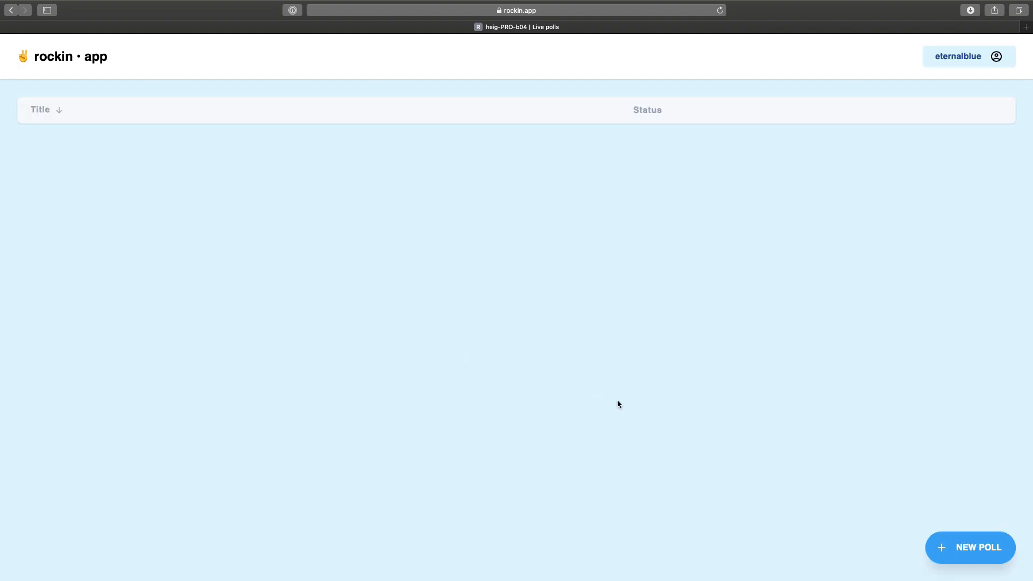
# Create a new poll titled 'Comment vivez-vous le confinement ?'.
pyautogui.click(948, 557)
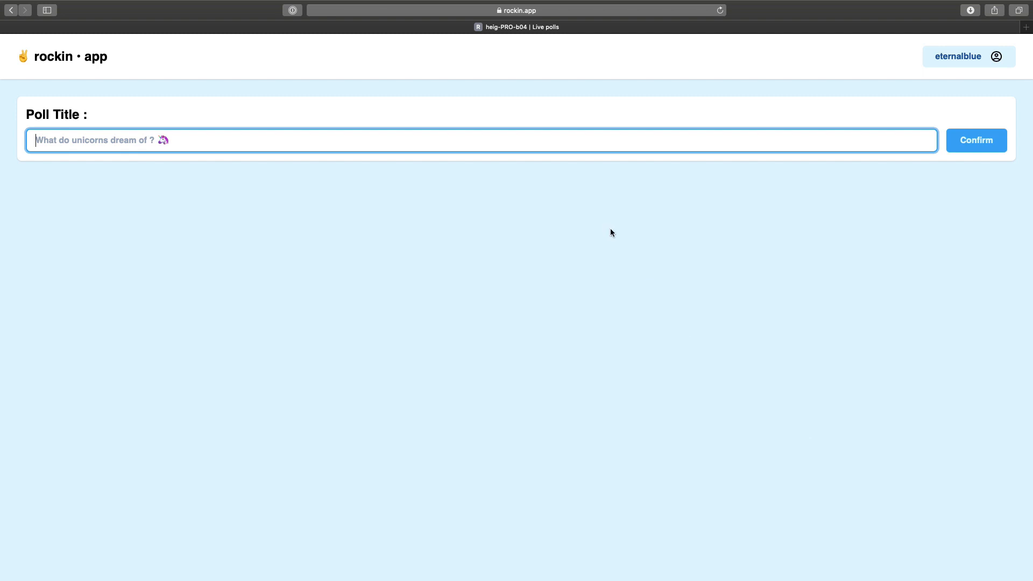
pyautogui.write('Comment')
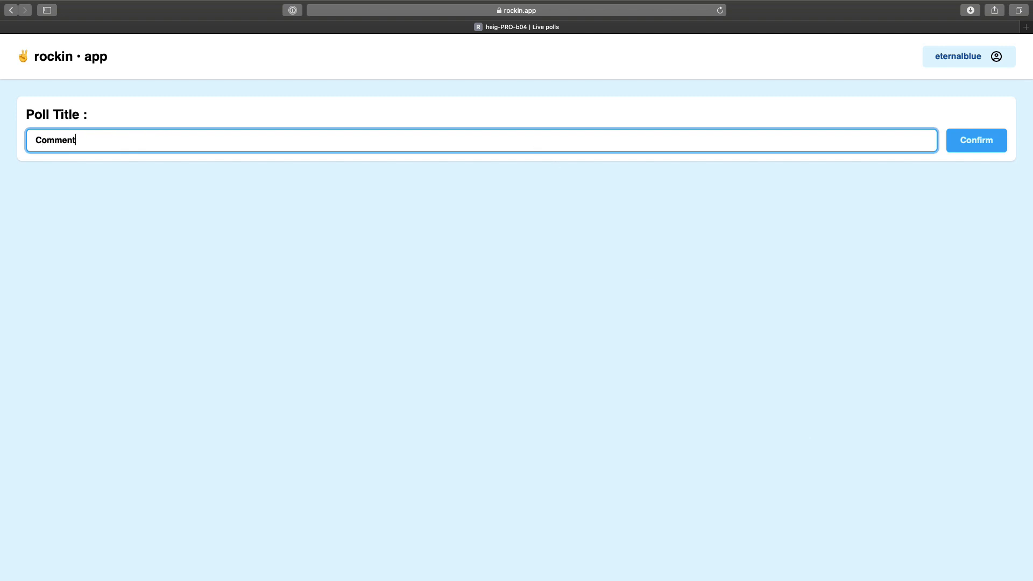
pyautogui.write(' vivez-vous le confinement ?')
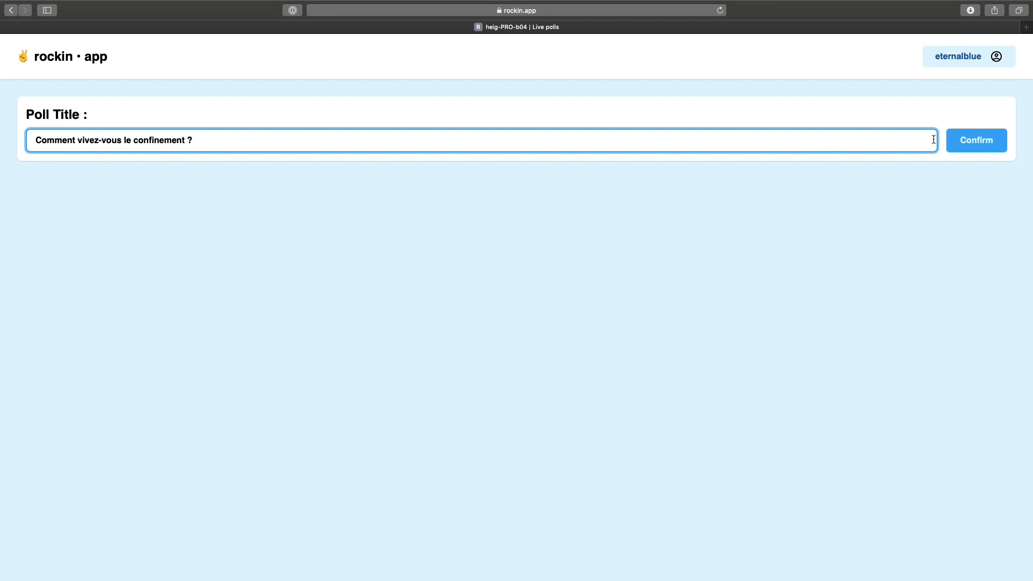
pyautogui.click(953, 144)
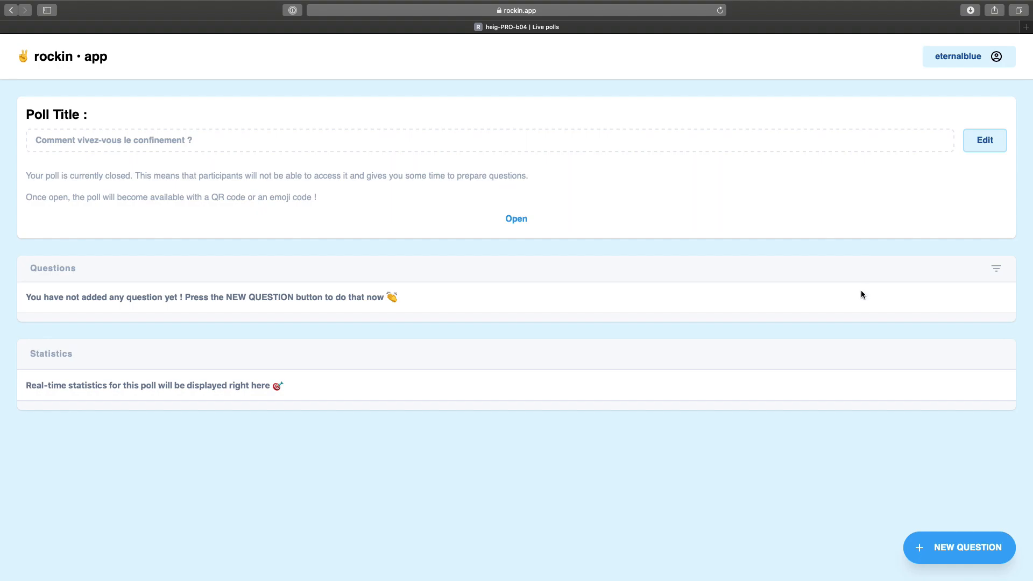
# Add the question 'Comment vous sentez-vous ?' to the poll and expand it.
pyautogui.click(950, 548)
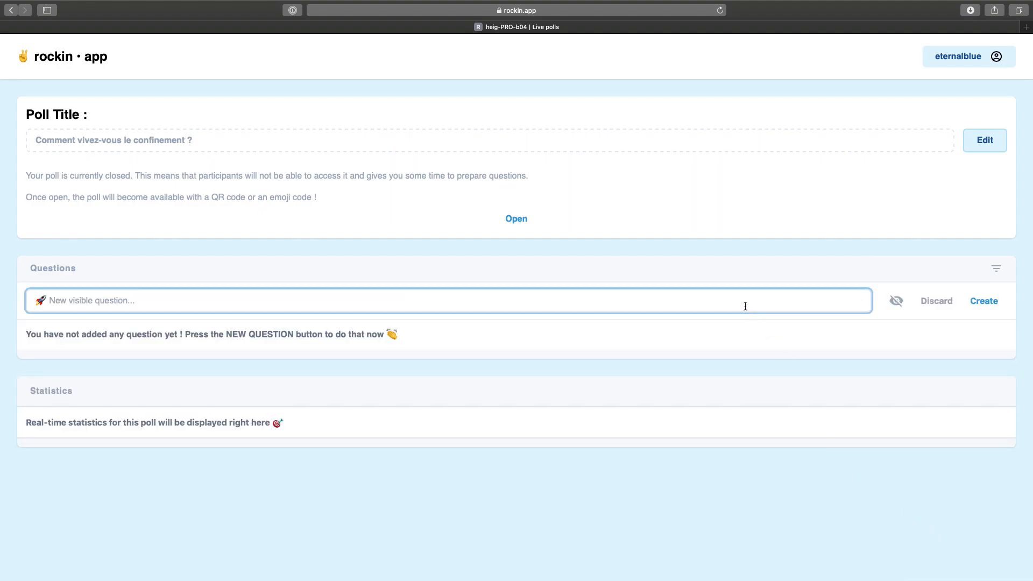
pyautogui.write('Comment vous sentez-vous ?')
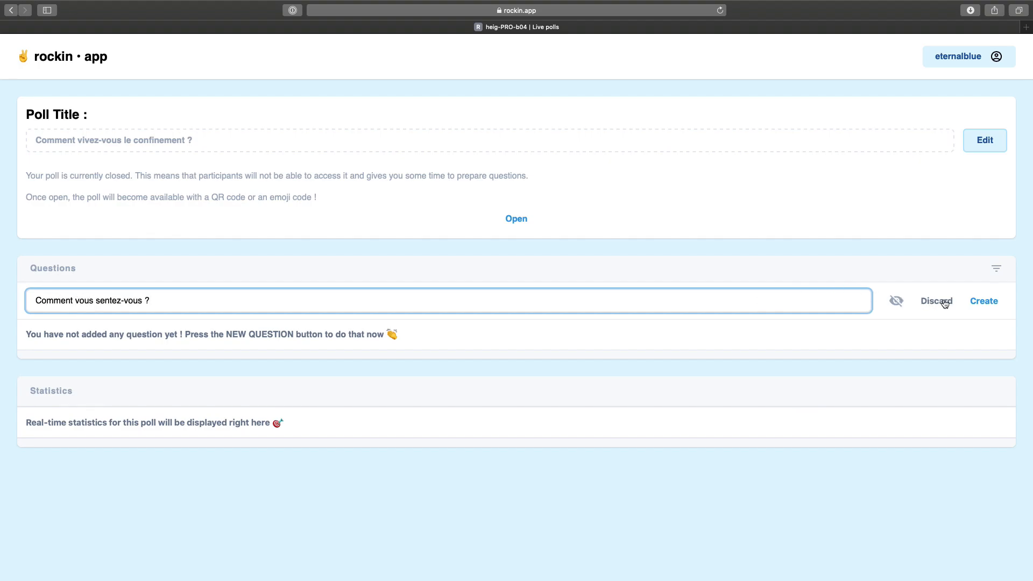
pyautogui.click(984, 302)
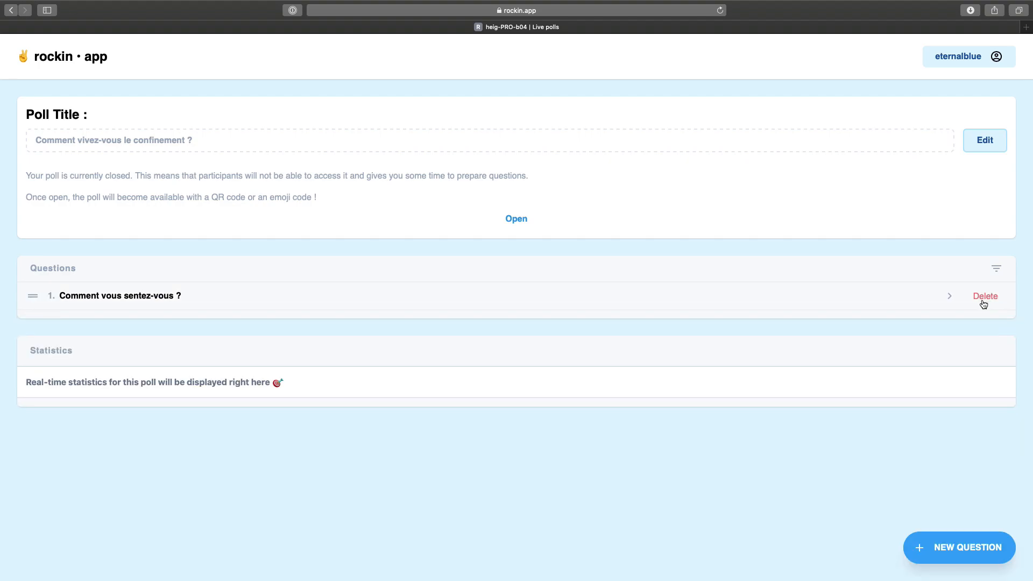
pyautogui.click(886, 303)
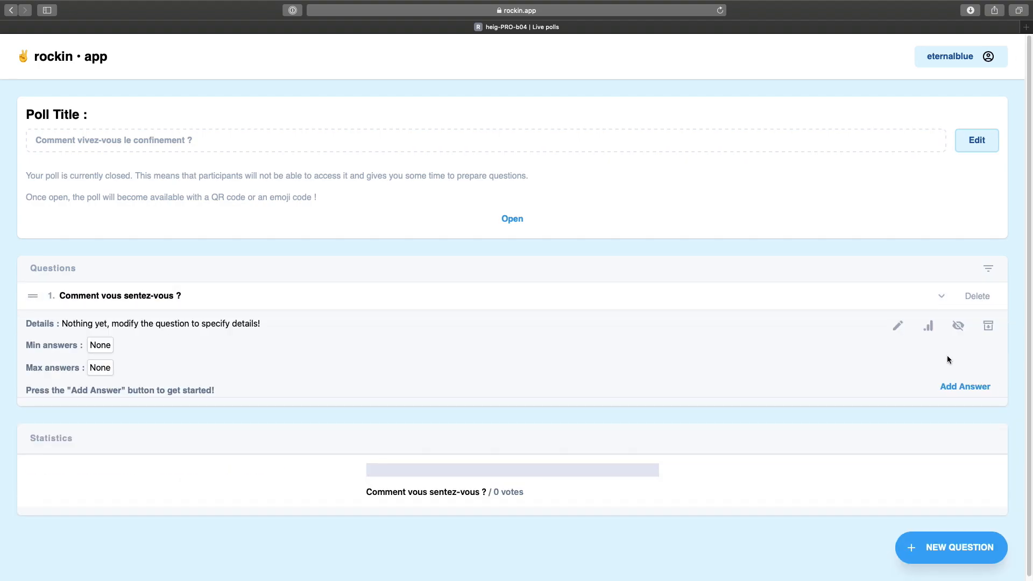
# Add the answers Plutôt bien, Plutôt mal and Tràs mal to the question.
pyautogui.click(963, 388)
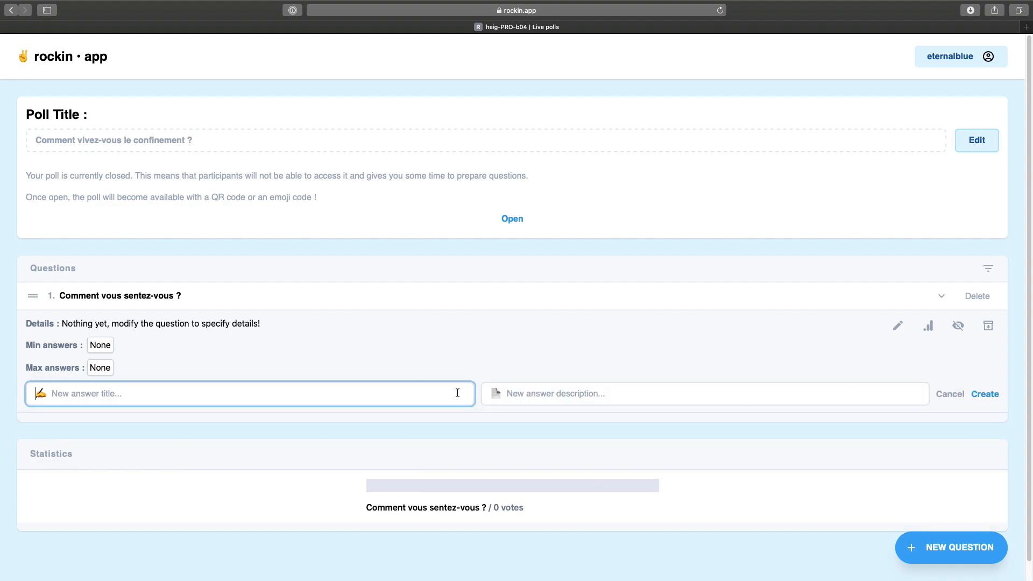
pyautogui.write('Plutôt bien')
pyautogui.click(979, 397)
pyautogui.click(964, 388)
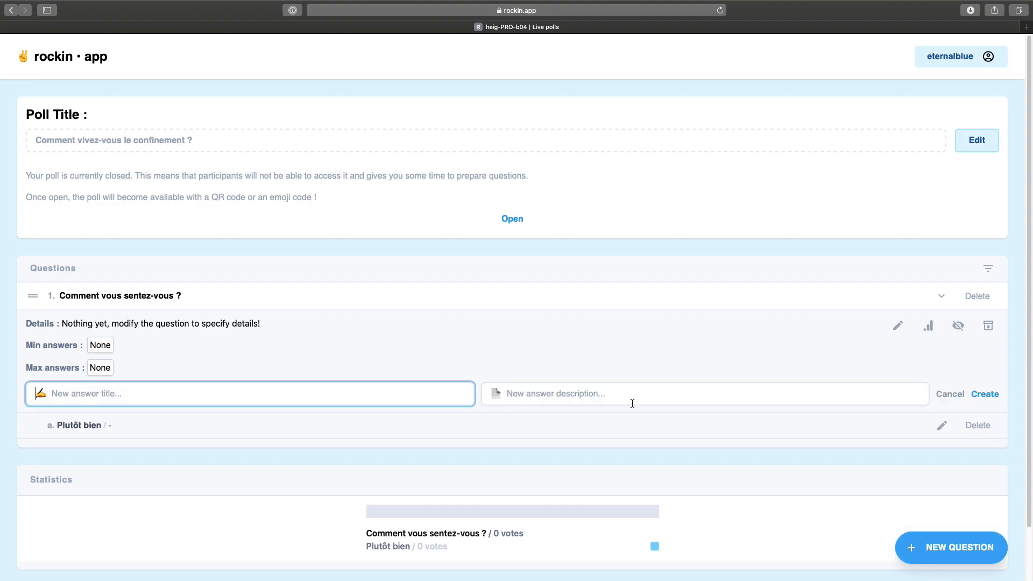
pyautogui.write('Plutôt mal')
pyautogui.click(987, 394)
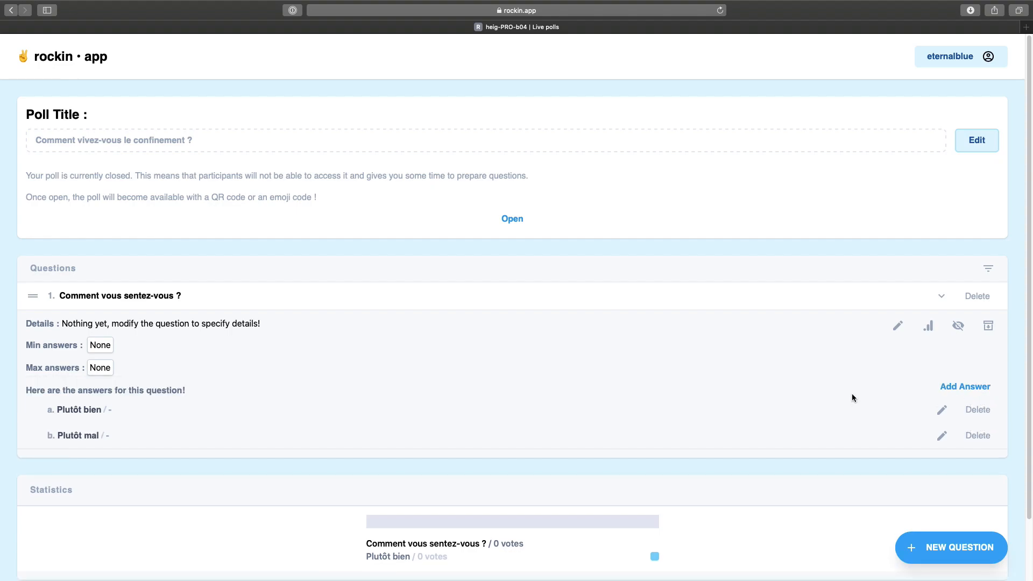
pyautogui.click(951, 388)
pyautogui.write('Tràs mal')
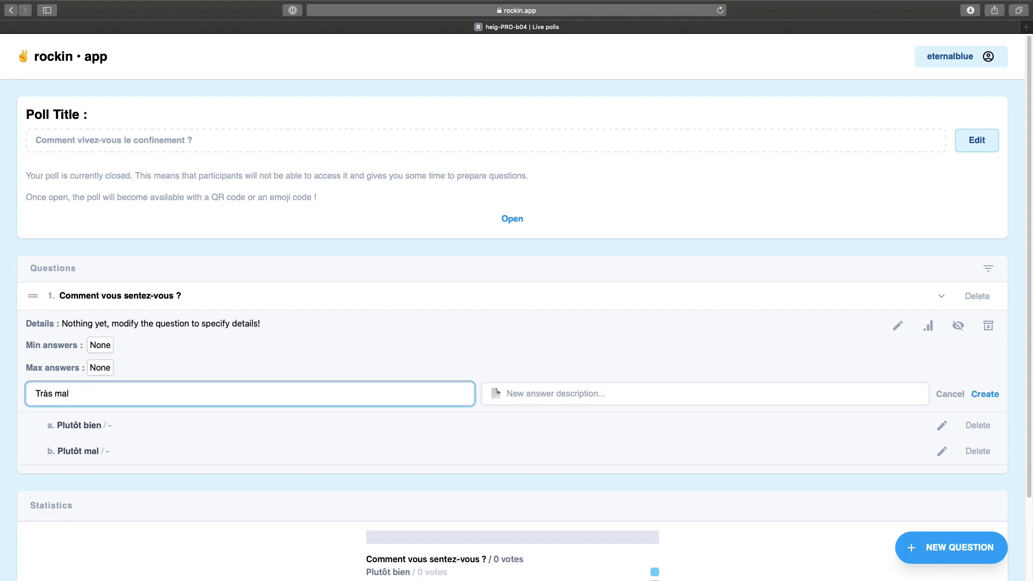
pyautogui.click(988, 395)
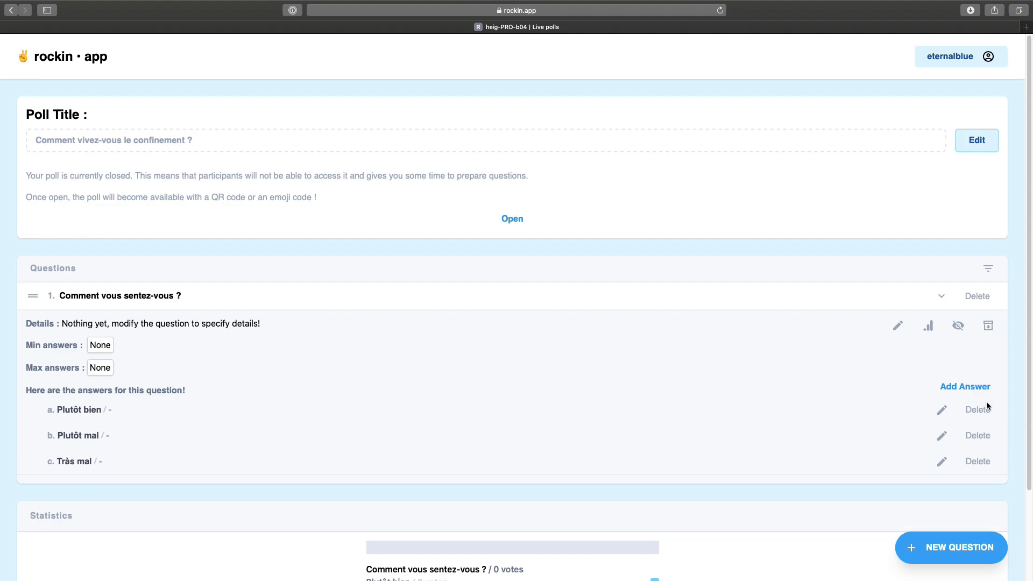
# Correct the misspelled third answer to 'Très mal'.
pyautogui.click(942, 463)
pyautogui.click(49, 467)
pyautogui.press('BackSpace')
pyautogui.write('ès mal')
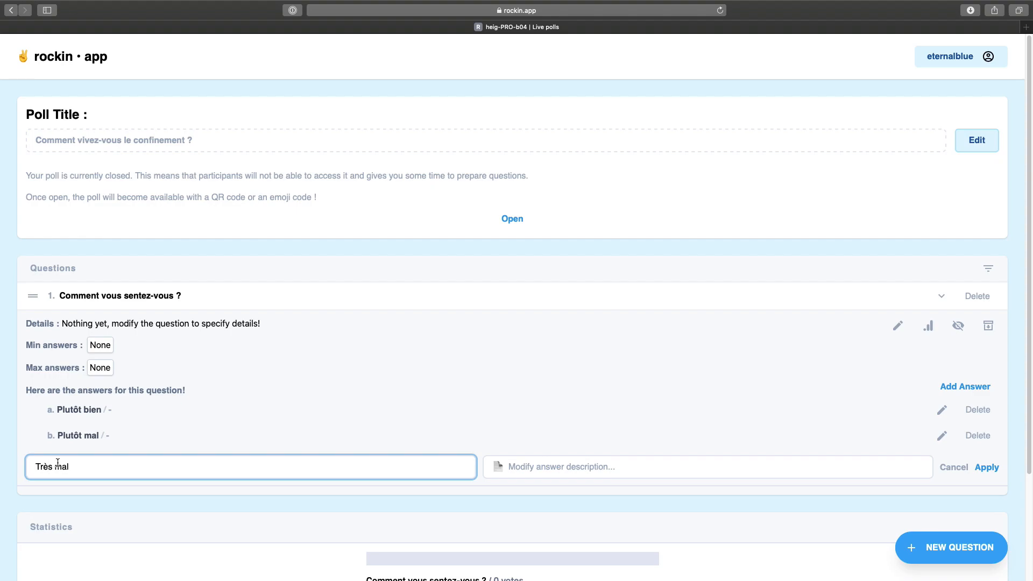
pyautogui.click(987, 467)
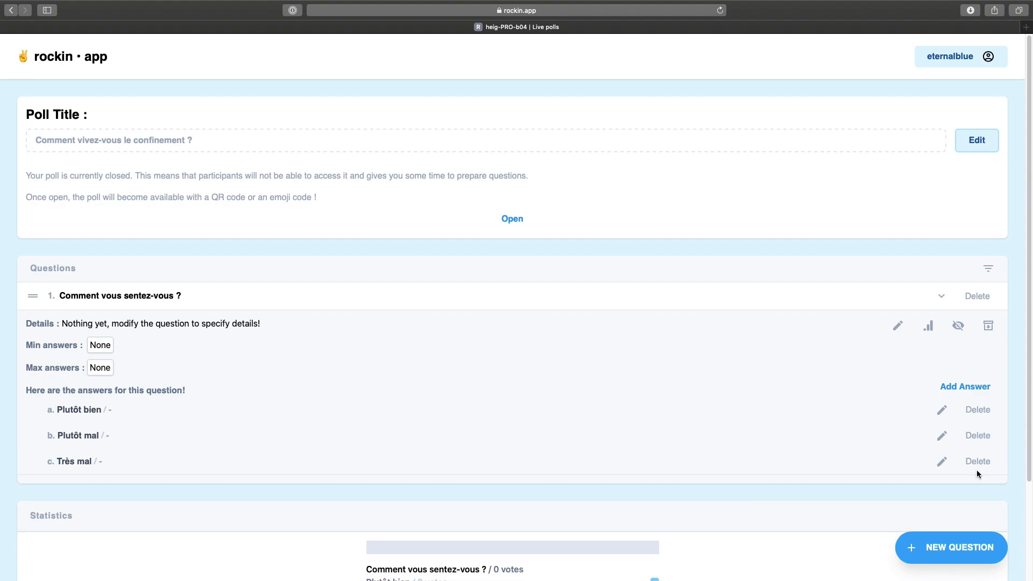
# Add the question 'Qu'est-ce qui vous manque le plus ?' and expand it.
pyautogui.click(928, 547)
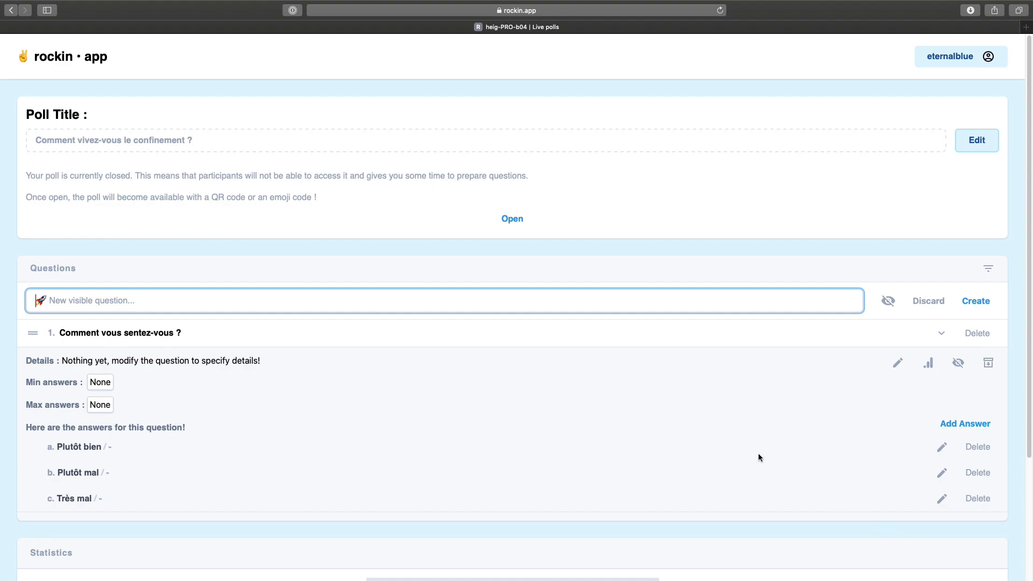
pyautogui.write("Qu'est-ce qui vous manque le plus ?")
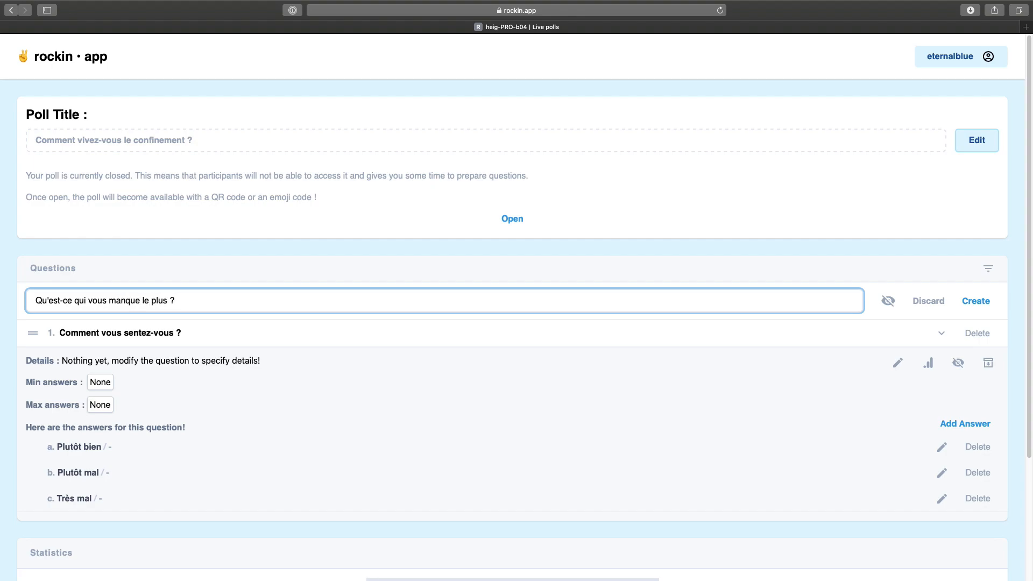
pyautogui.press('Return')
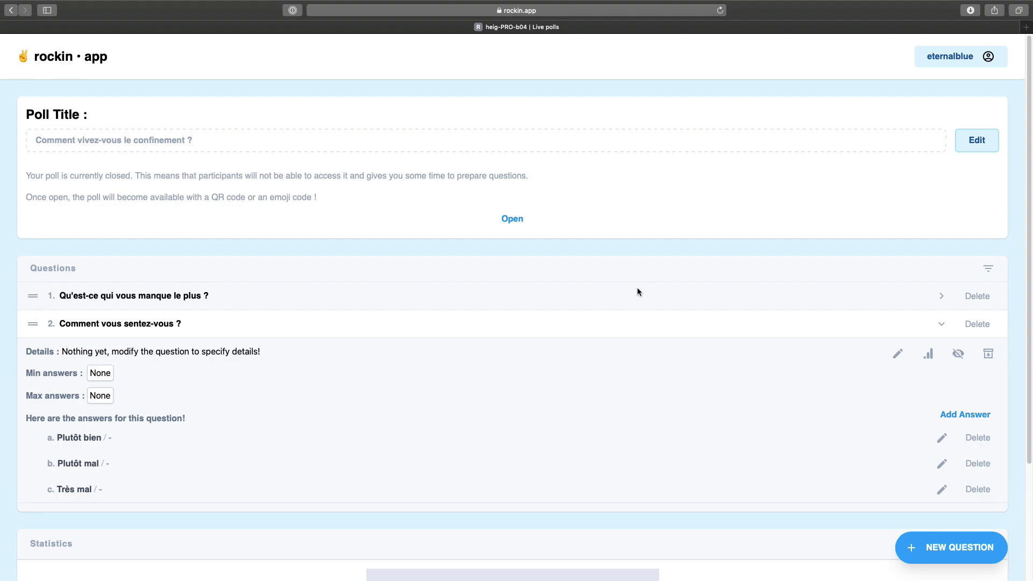
pyautogui.click(622, 299)
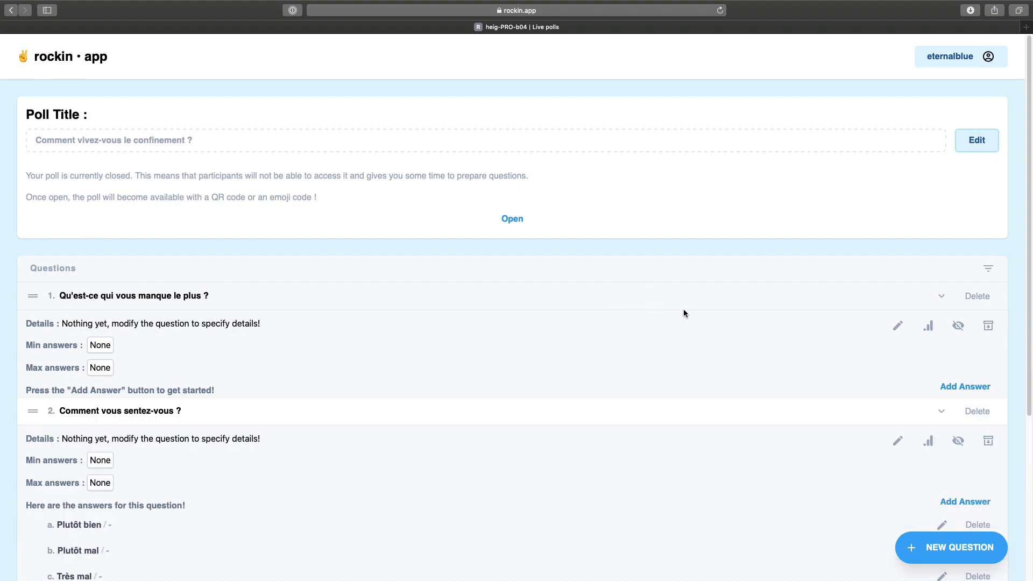
# Add answers La cantine, Le babyfoot and Les profs, then collapse both questions.
pyautogui.click(949, 387)
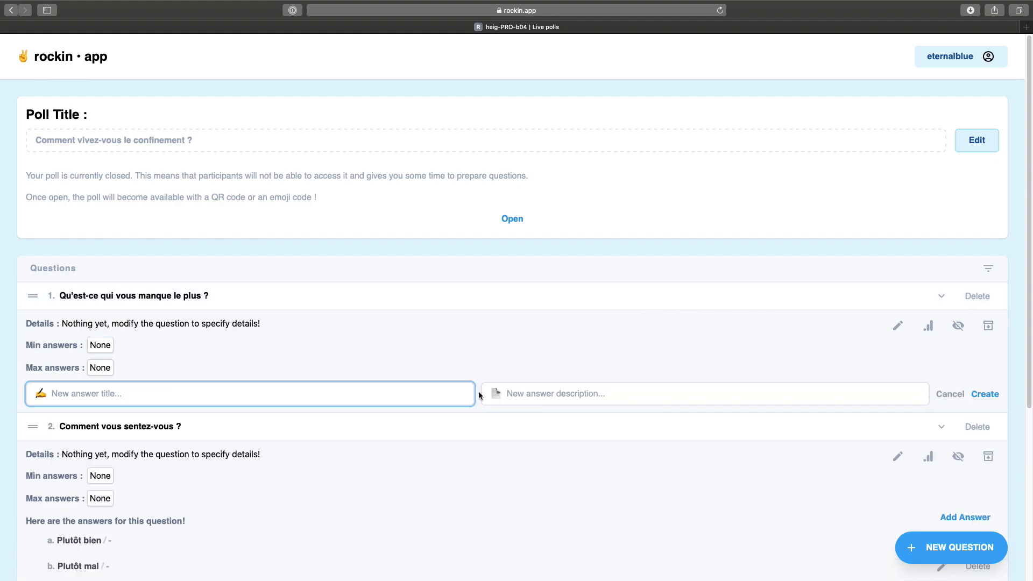
pyautogui.write('La cantine')
pyautogui.click(987, 395)
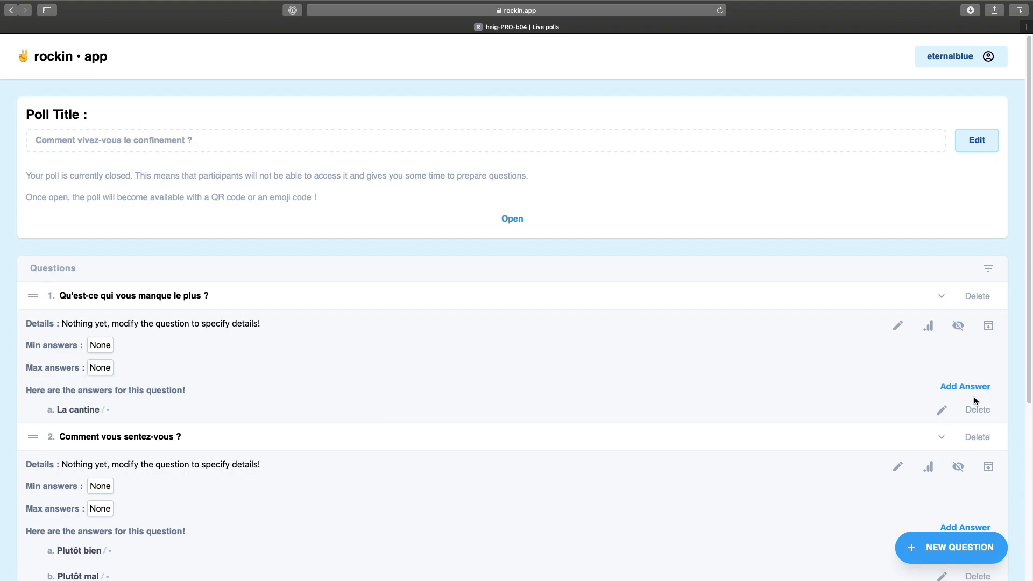
pyautogui.click(948, 388)
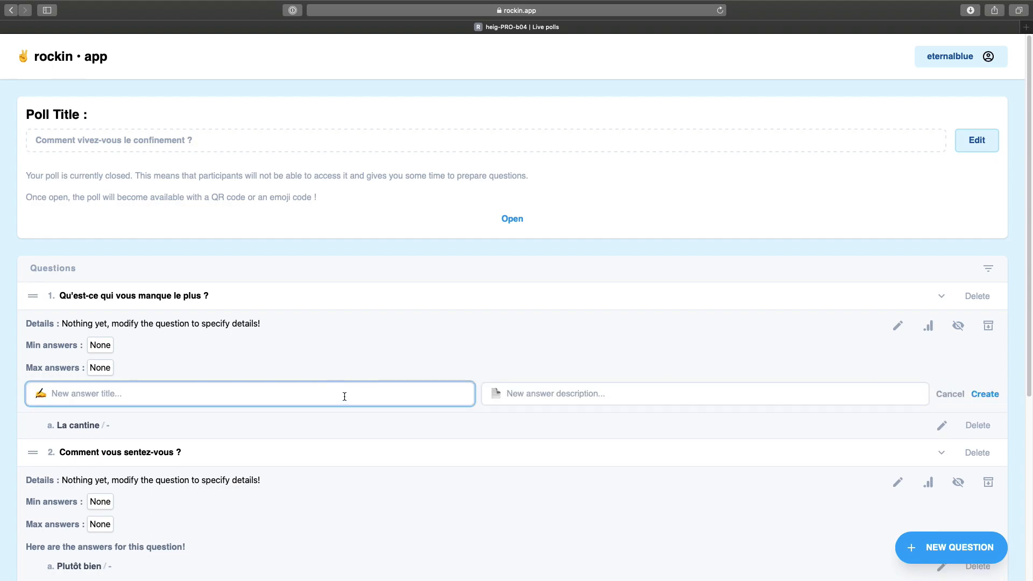
pyautogui.write('Les')
pyautogui.press('BackSpace')
pyautogui.press('BackSpace')
pyautogui.write('e babyfoot')
pyautogui.click(985, 394)
pyautogui.click(965, 390)
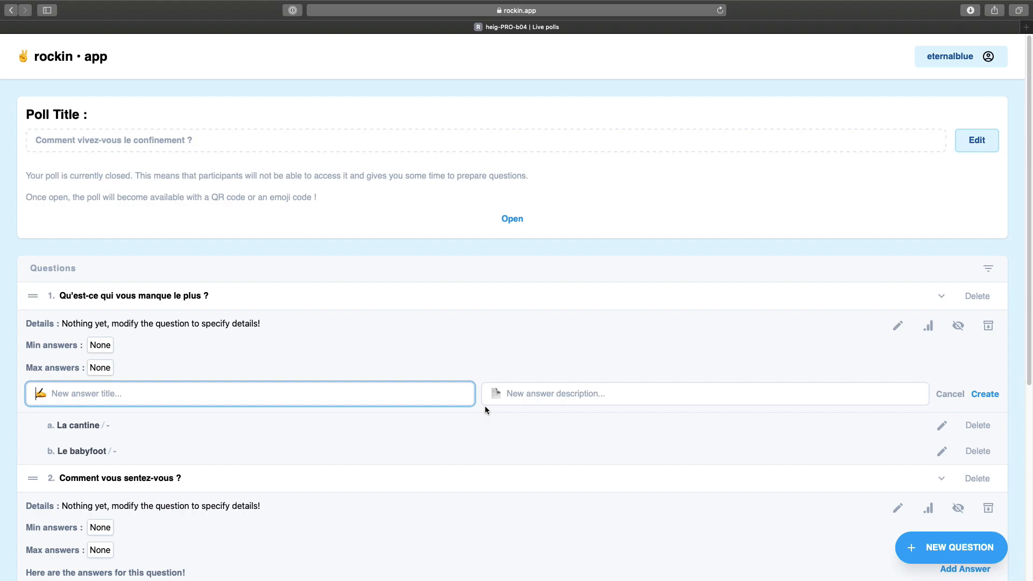
pyautogui.write('Les profs')
pyautogui.press('Return')
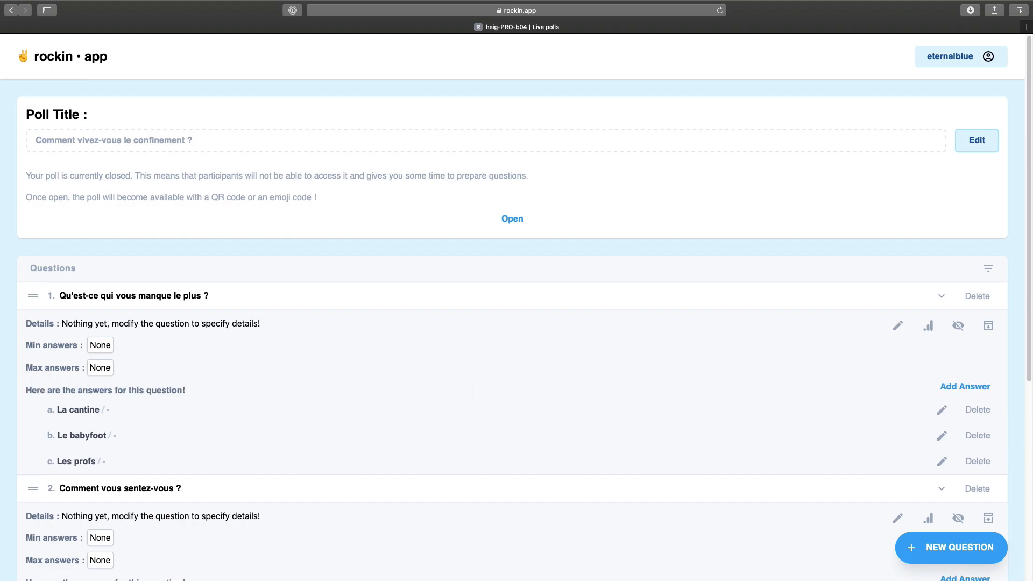
pyautogui.click(496, 296)
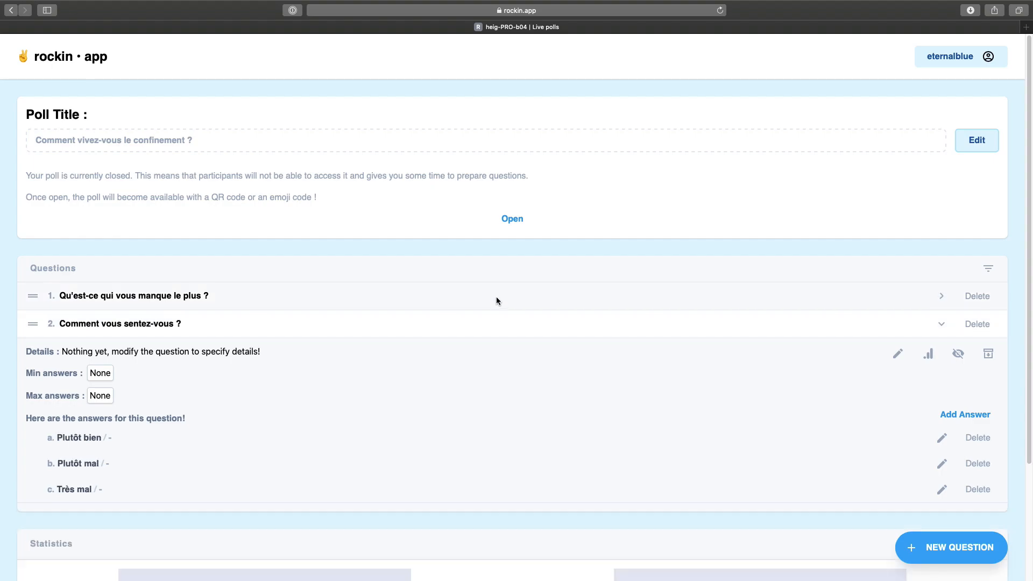
pyautogui.click(485, 326)
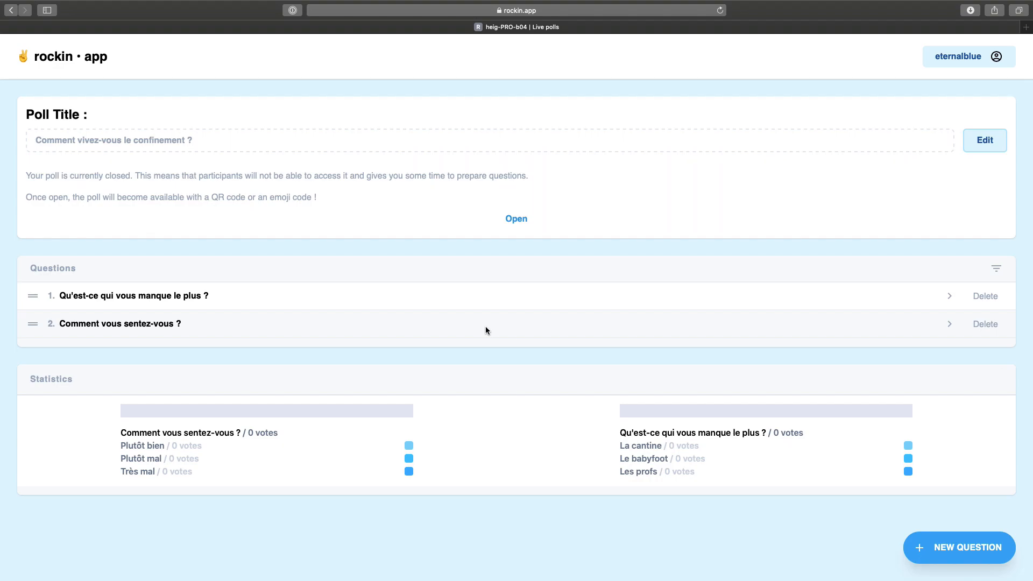
# Open the poll to participants and show the participant view in a new window.
pyautogui.click(516, 219)
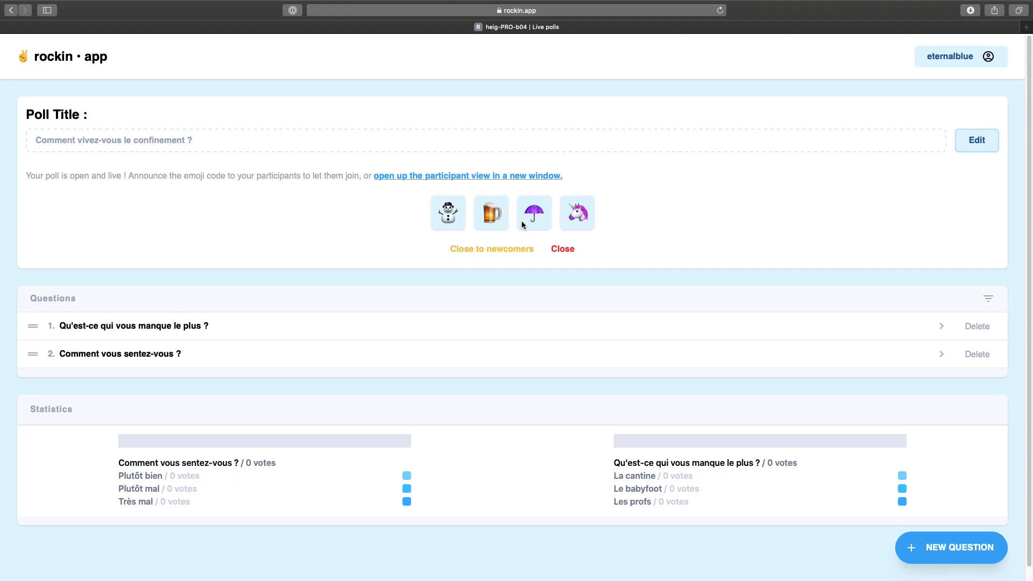
pyautogui.click(505, 178)
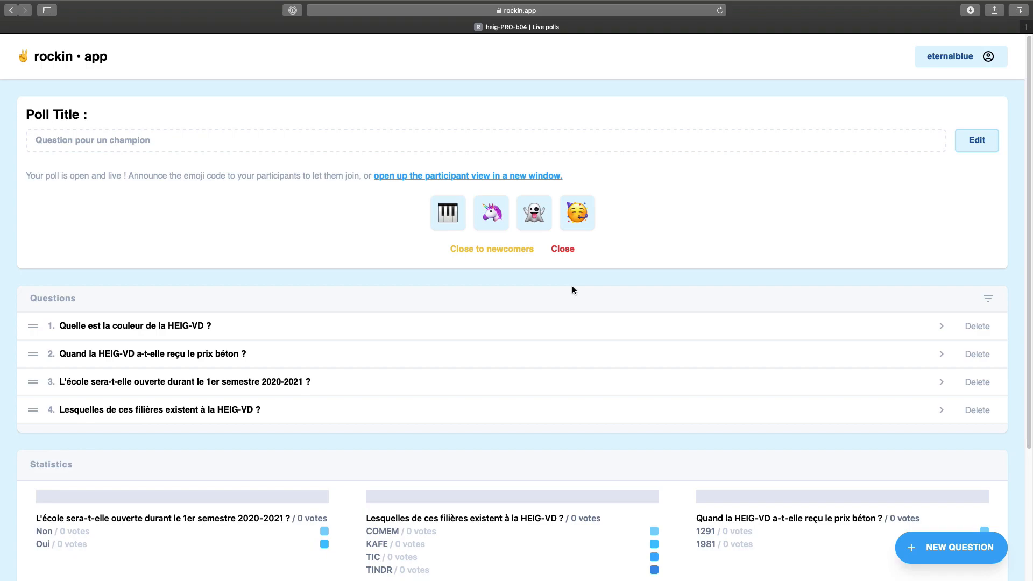
# Set question 4's minimum and maximum answers both to 2.
pyautogui.click(550, 411)
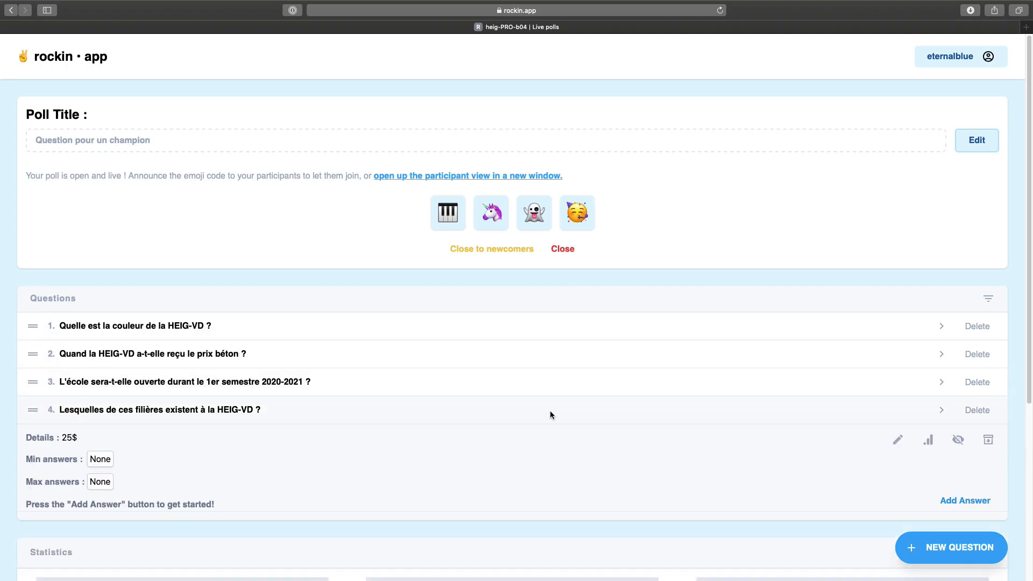
pyautogui.scroll(-3, 544, 414)
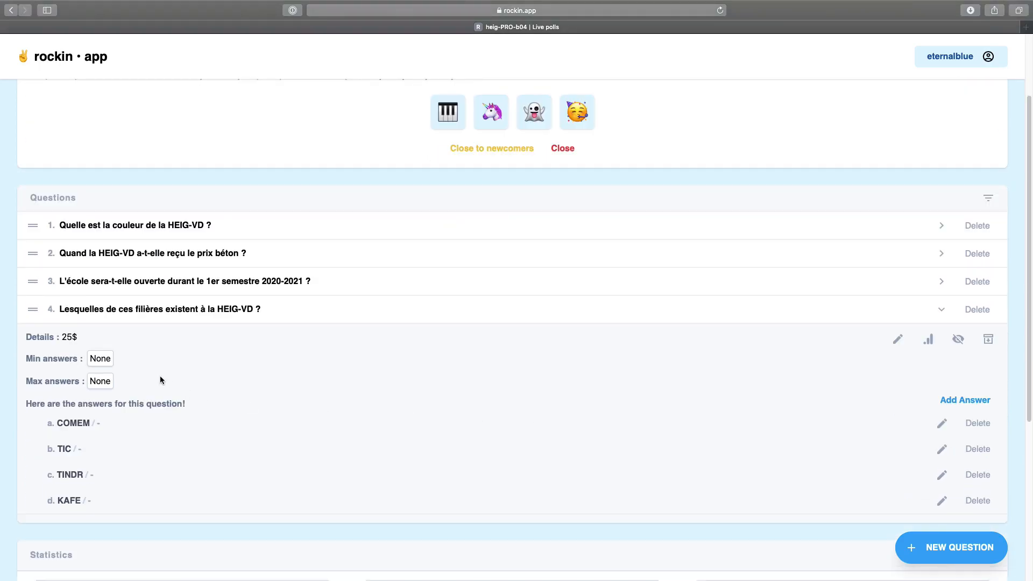
pyautogui.click(104, 358)
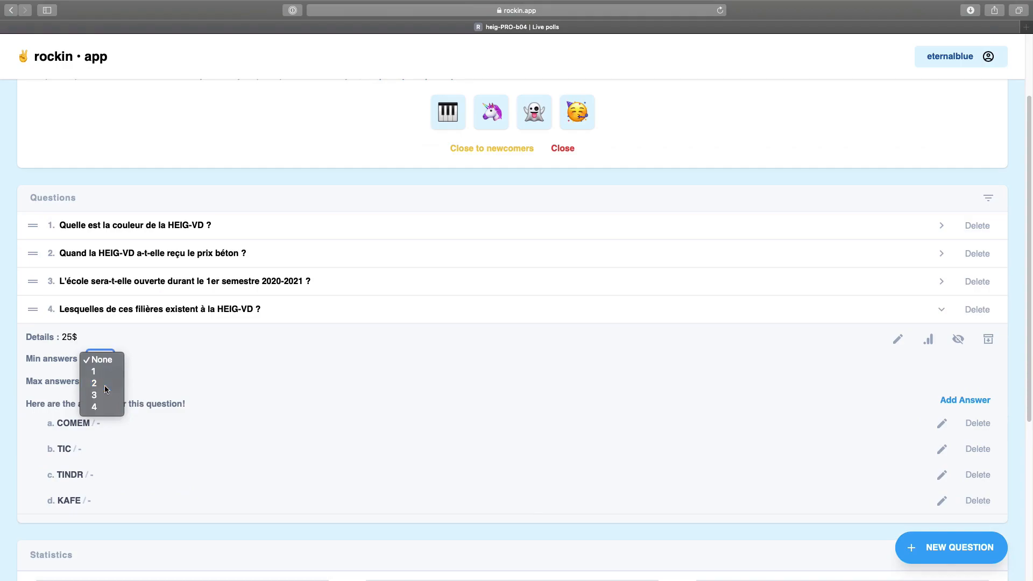
pyautogui.click(104, 384)
pyautogui.click(99, 382)
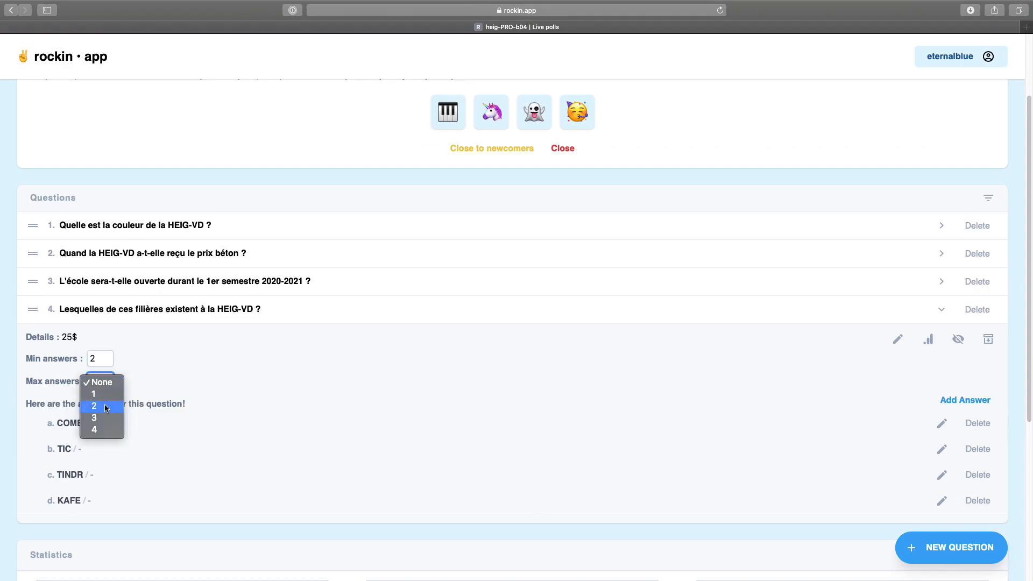
pyautogui.click(105, 406)
pyautogui.click(195, 410)
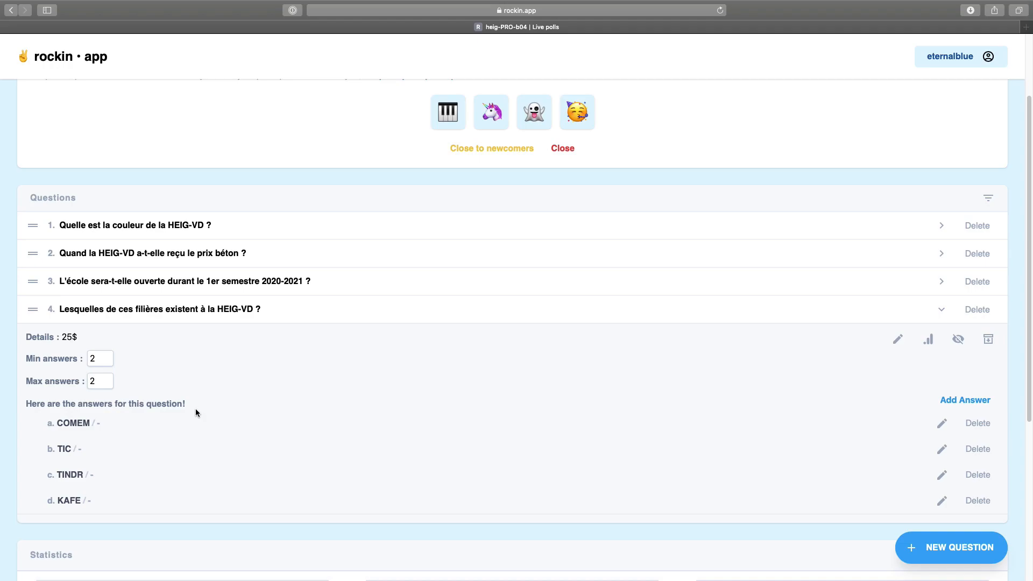
pyautogui.scroll(2, 269, 413)
pyautogui.click(376, 411)
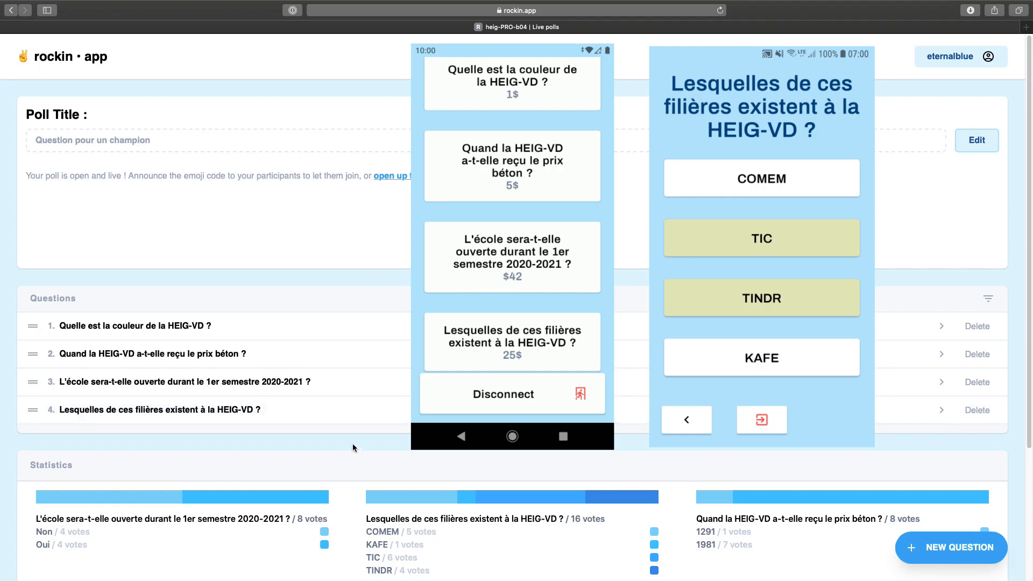
# Drag the filières question up to third place, above the school-opening question.
pyautogui.moveTo(340, 411); pyautogui.dragTo(343, 372)
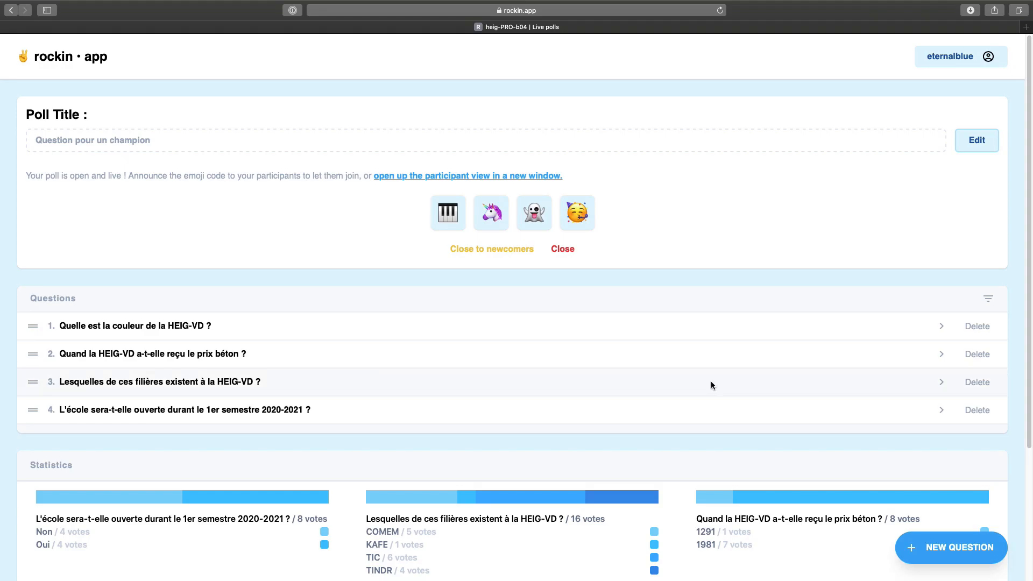
pyautogui.click(719, 325)
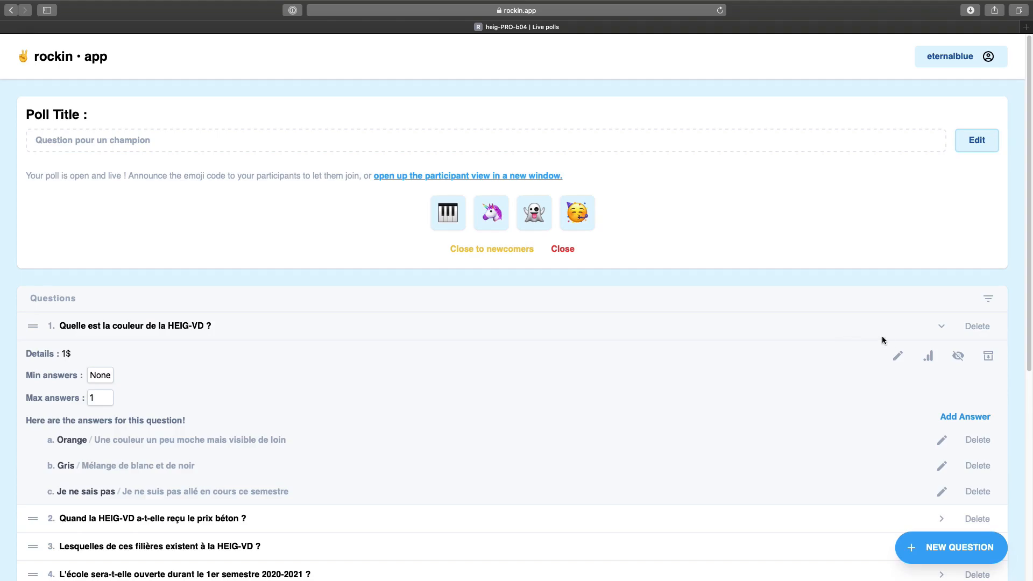
pyautogui.click(928, 355)
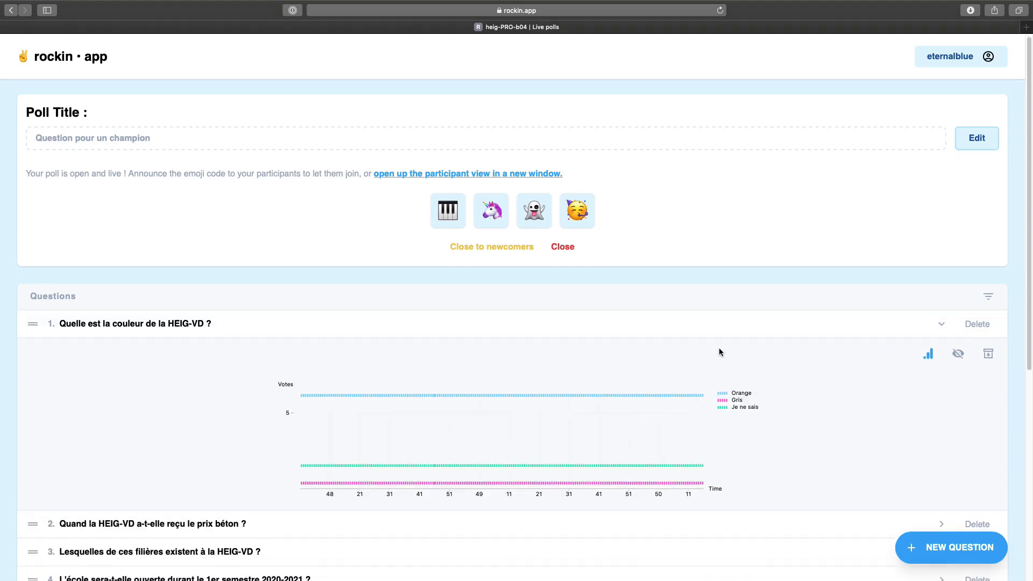
pyautogui.scroll(-3, 718, 349)
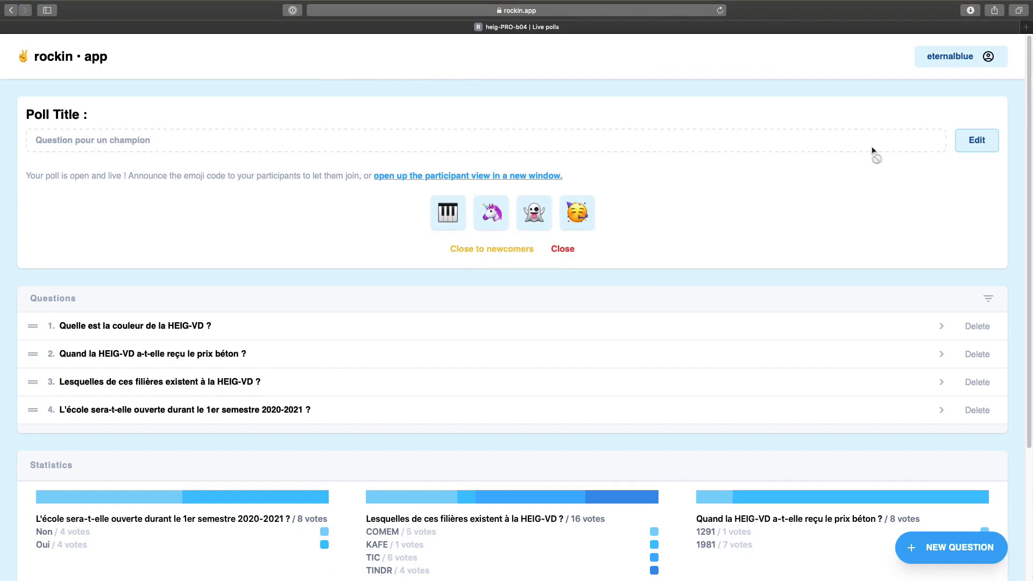
# Visit My Profile, then open Help and expand 'How do I manage polls ?'.
pyautogui.click(951, 57)
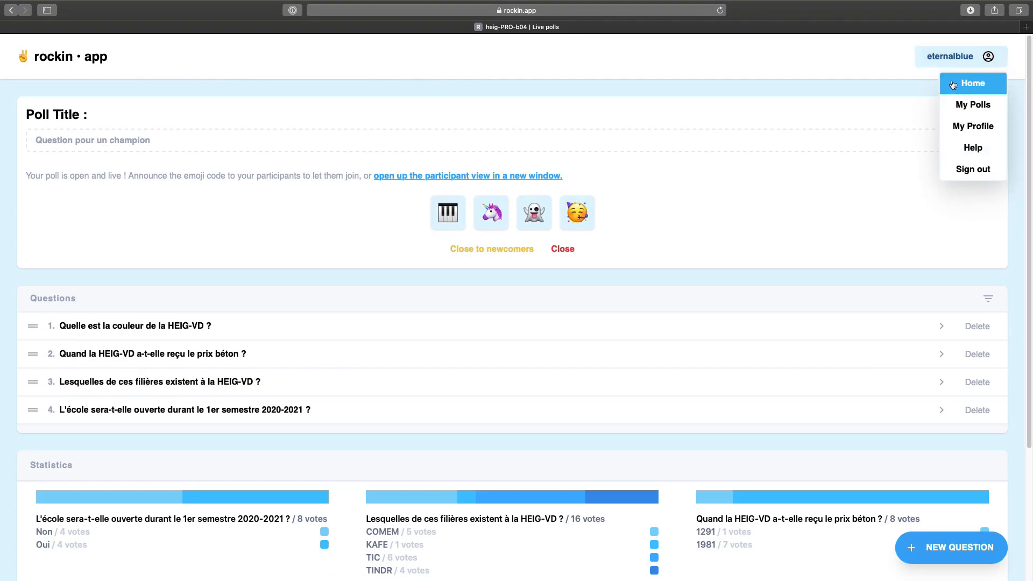
pyautogui.click(957, 129)
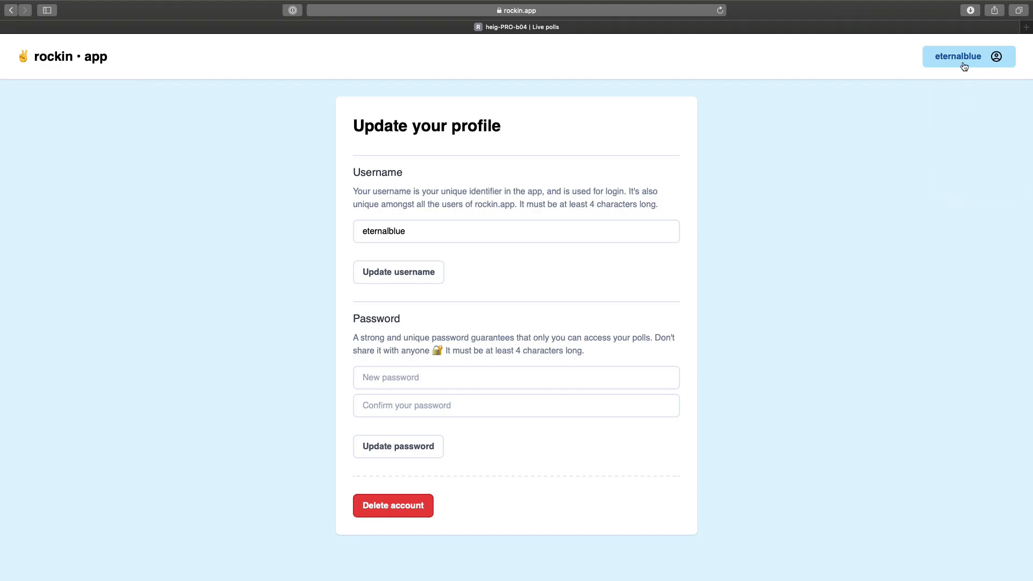
pyautogui.click(964, 66)
pyautogui.click(977, 145)
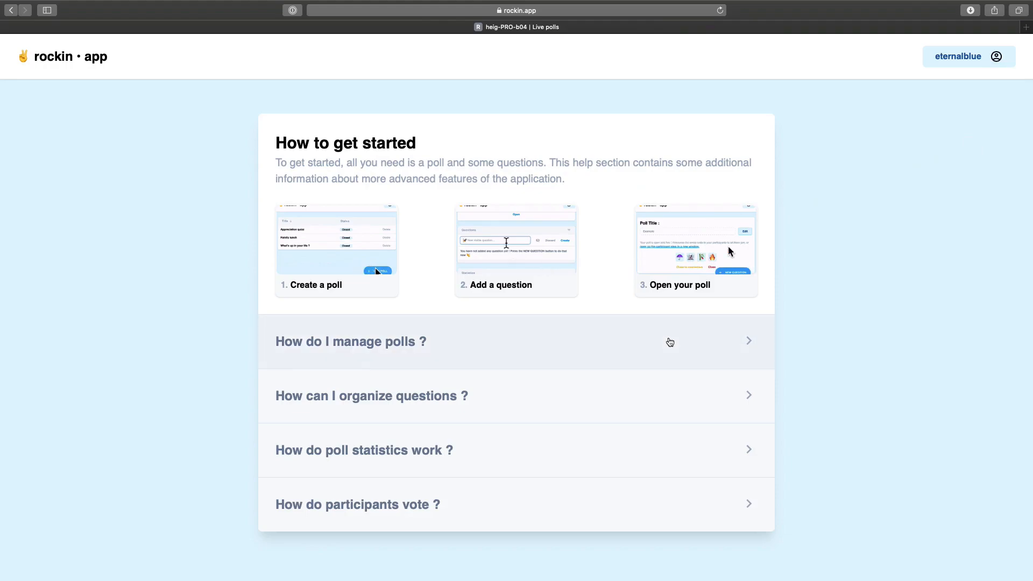
pyautogui.click(670, 342)
pyautogui.scroll(-1, 883, 260)
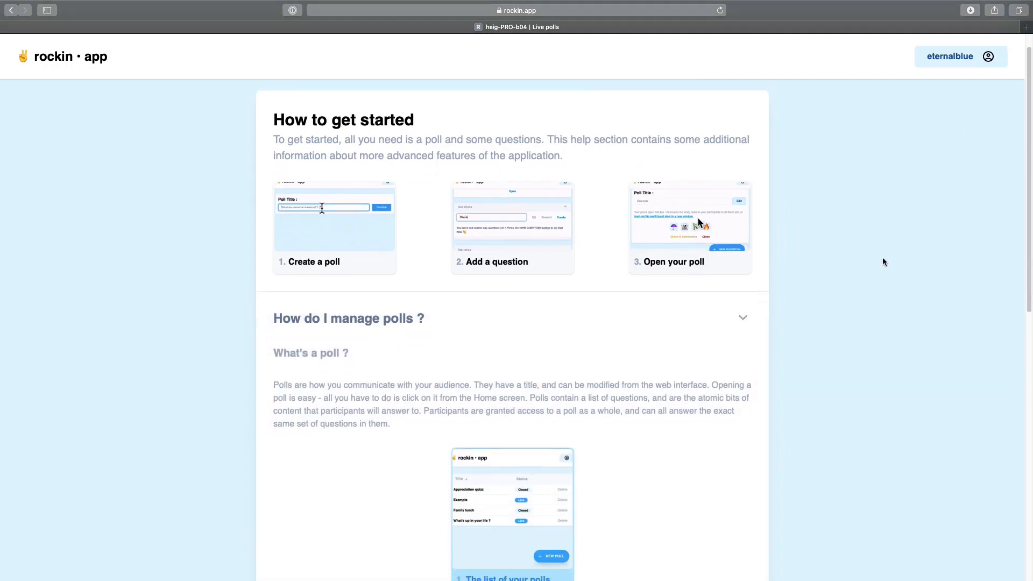
pyautogui.scroll(-1, 883, 262)
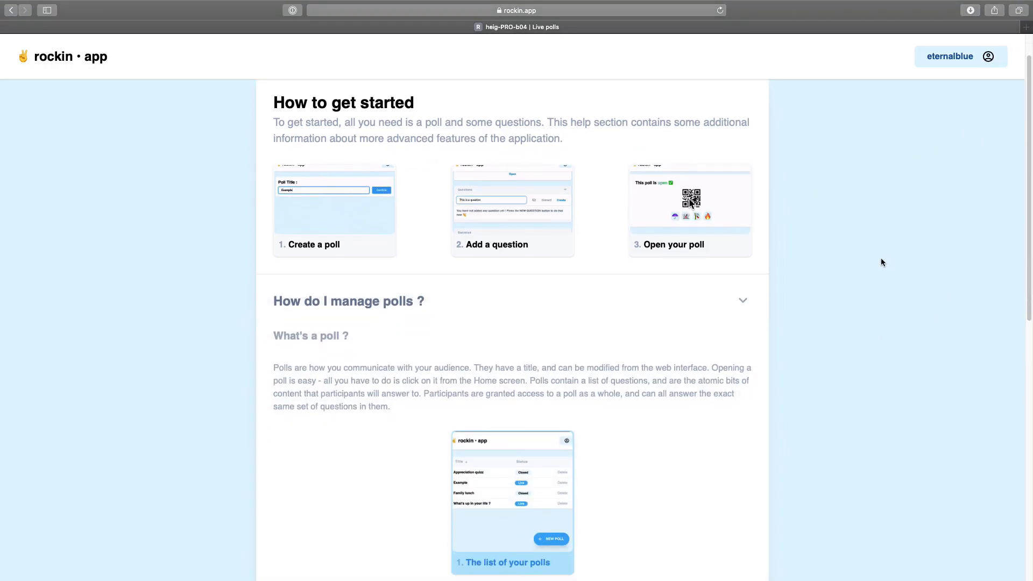